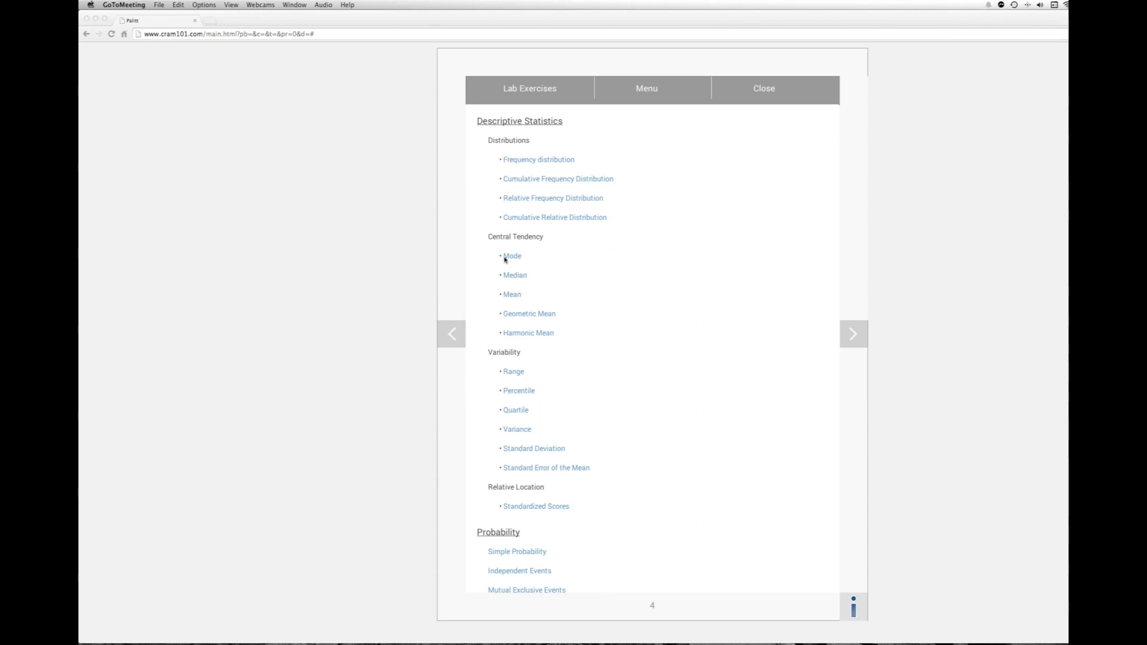
# Step: Open the Mean lab exercise from the Descriptive Statistics lab list
pyautogui.click(512, 295)
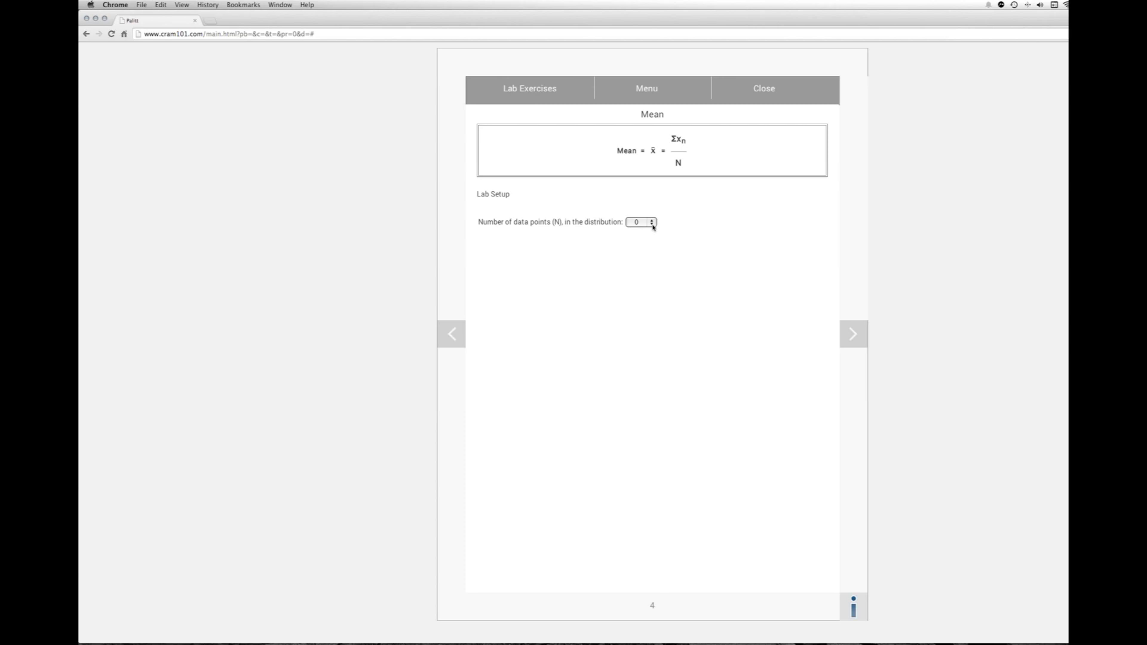
# Step: Set the number of data points (N) to 10 for an x1–x10 data table
pyautogui.click(653, 223)
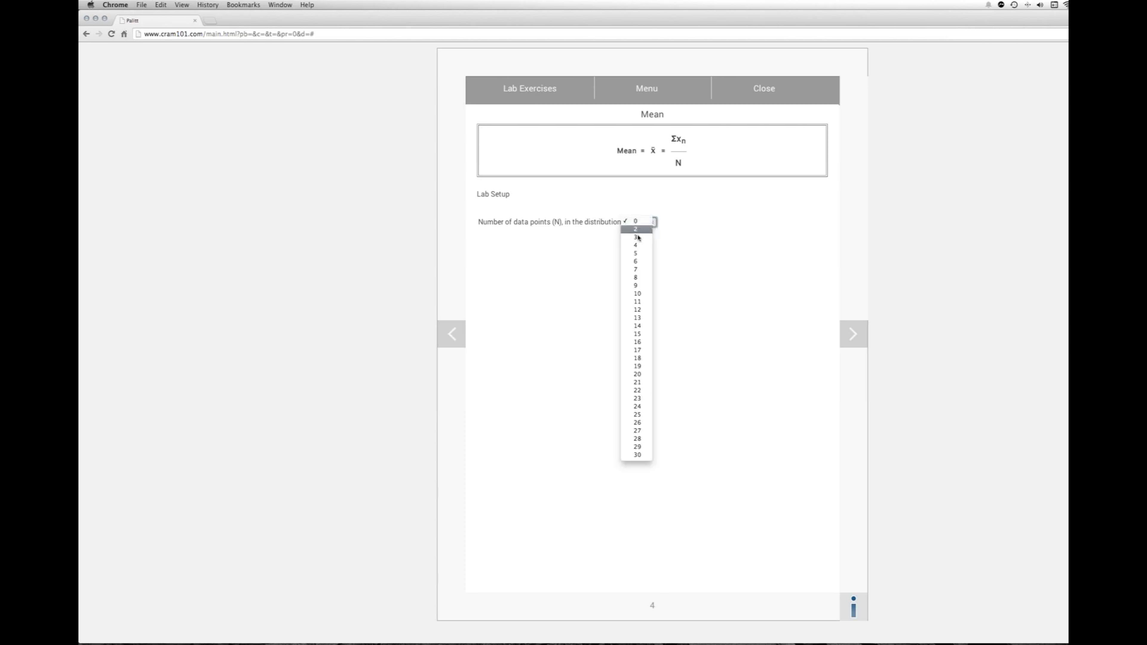
pyautogui.click(643, 294)
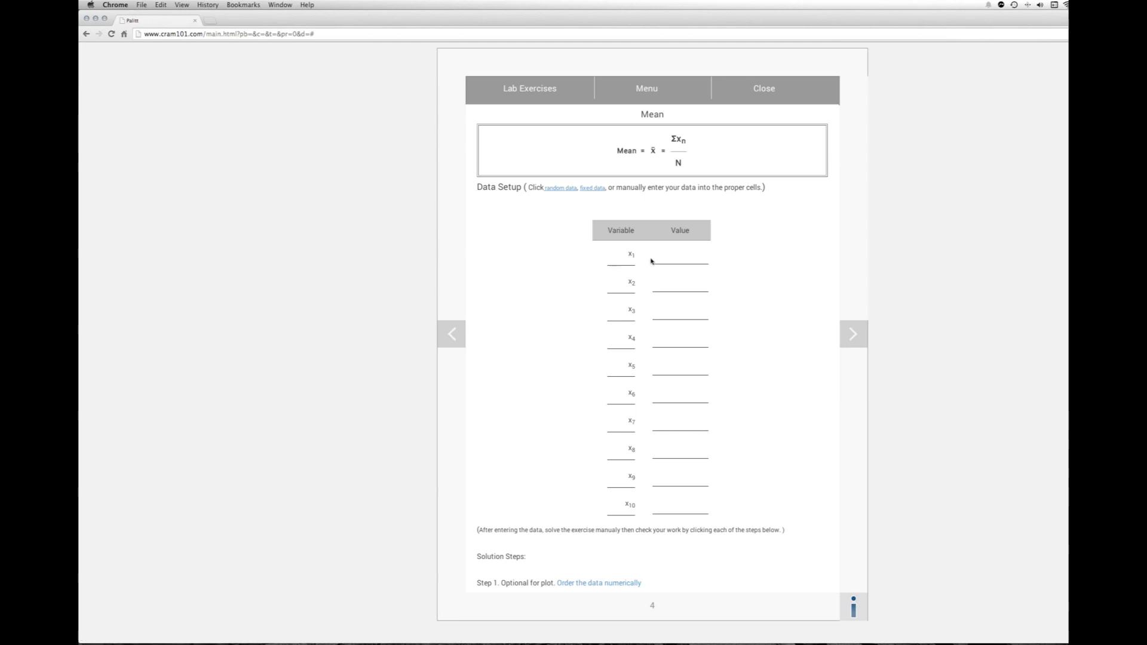
# Step: Enter the first scores 36, 38 and 42 as x1–x3
pyautogui.scroll(-1, 684, 254)
pyautogui.click(683, 255)
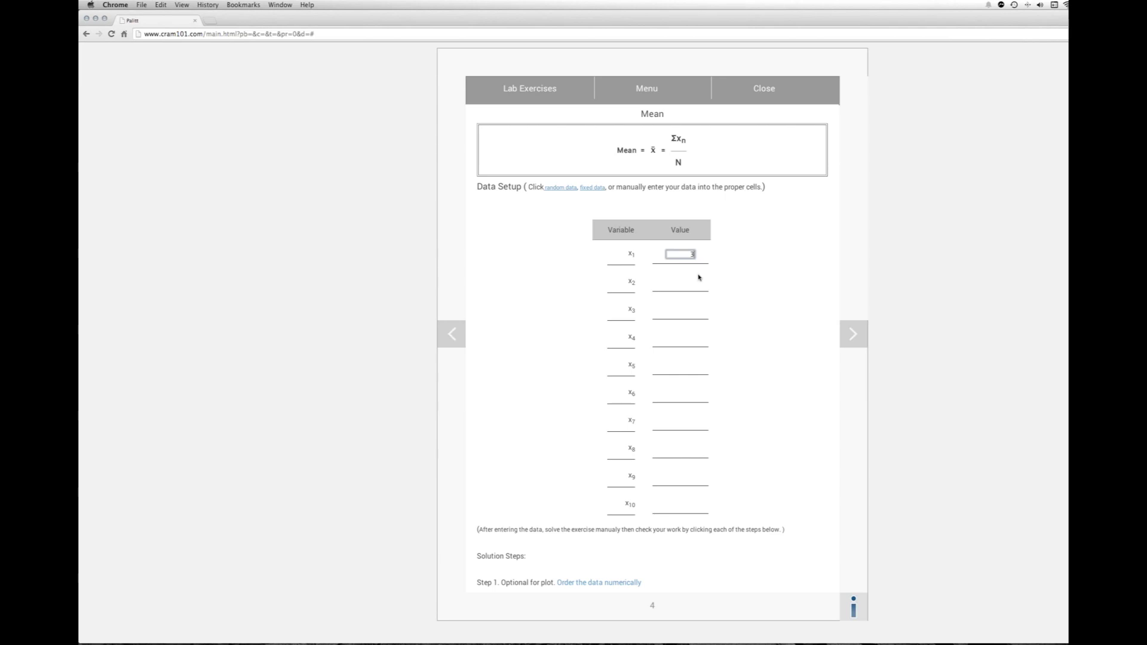
pyautogui.press('Tab')
pyautogui.write('38')
pyautogui.press('Tab')
pyautogui.write('42')
pyautogui.press('Tab')
# Step: Enter 46, 18, 22, 93, 65 and 67 as x4–x9
pyautogui.press('Tab')
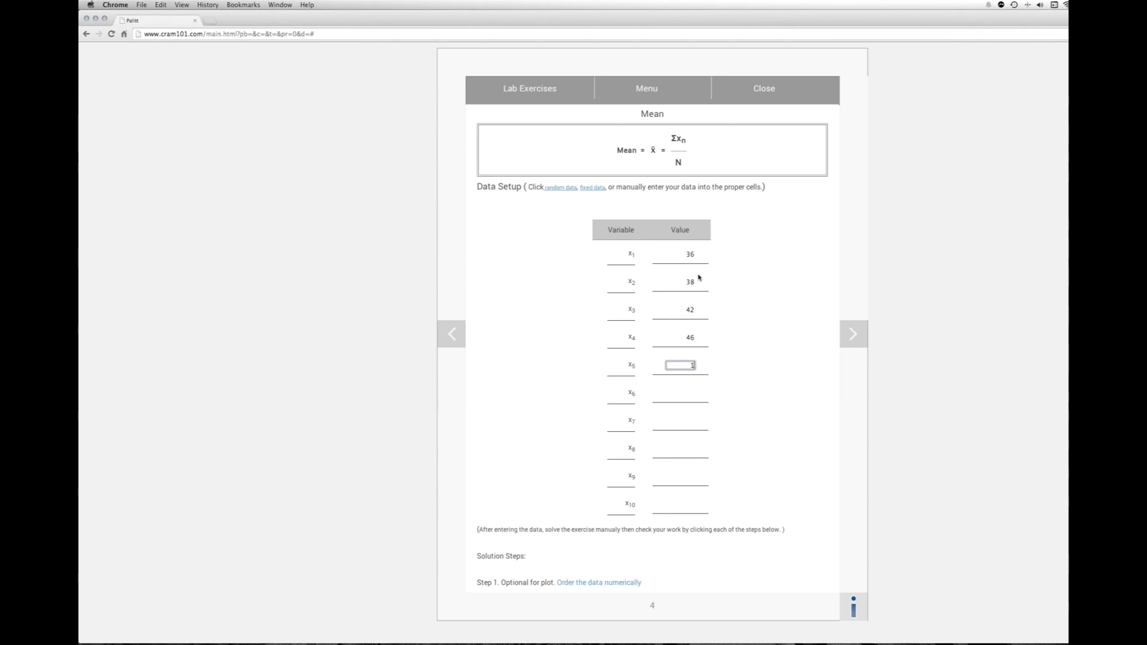
pyautogui.write('18')
pyautogui.press('Tab')
pyautogui.write('22')
pyautogui.press('Tab')
pyautogui.write('93')
pyautogui.press('Tab')
pyautogui.press('Tab')
pyautogui.write('67')
pyautogui.press('Tab')
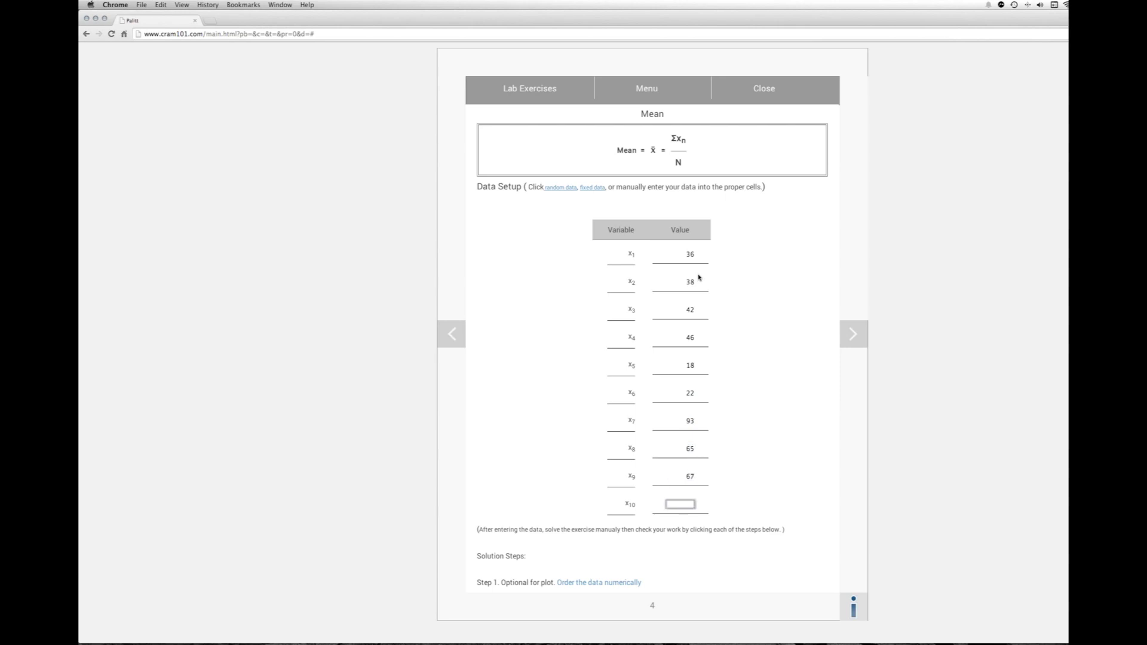
pyautogui.press('Tab')
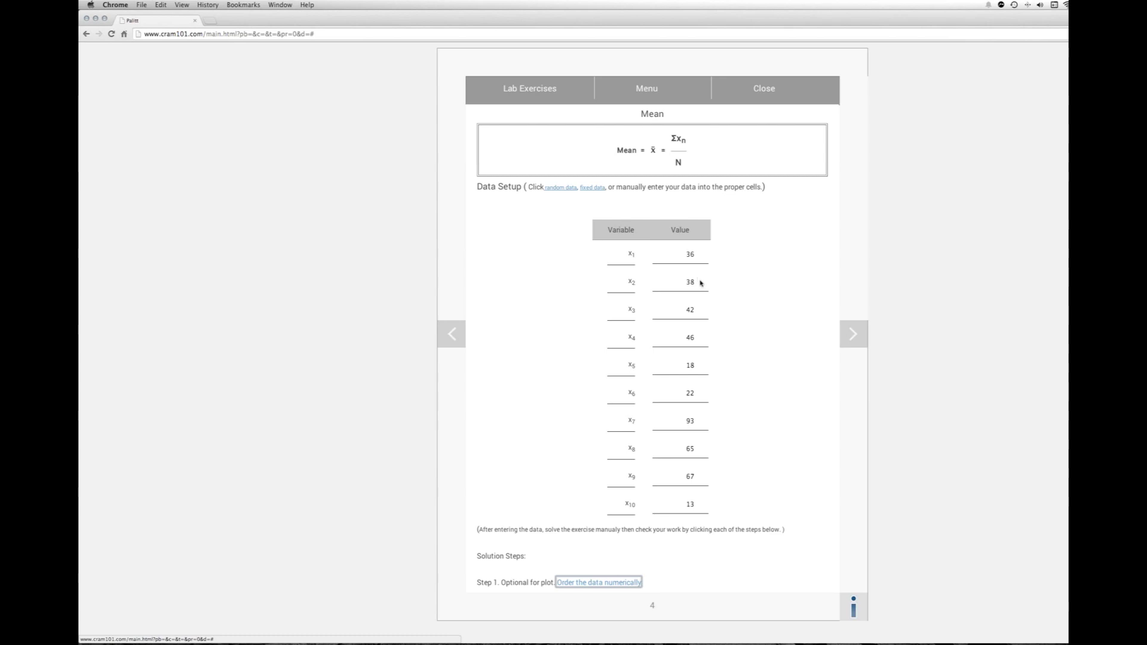
# Step: Sort the ten scores numerically in Step 1, from 13 up to 93
pyautogui.scroll(-2, 705, 297)
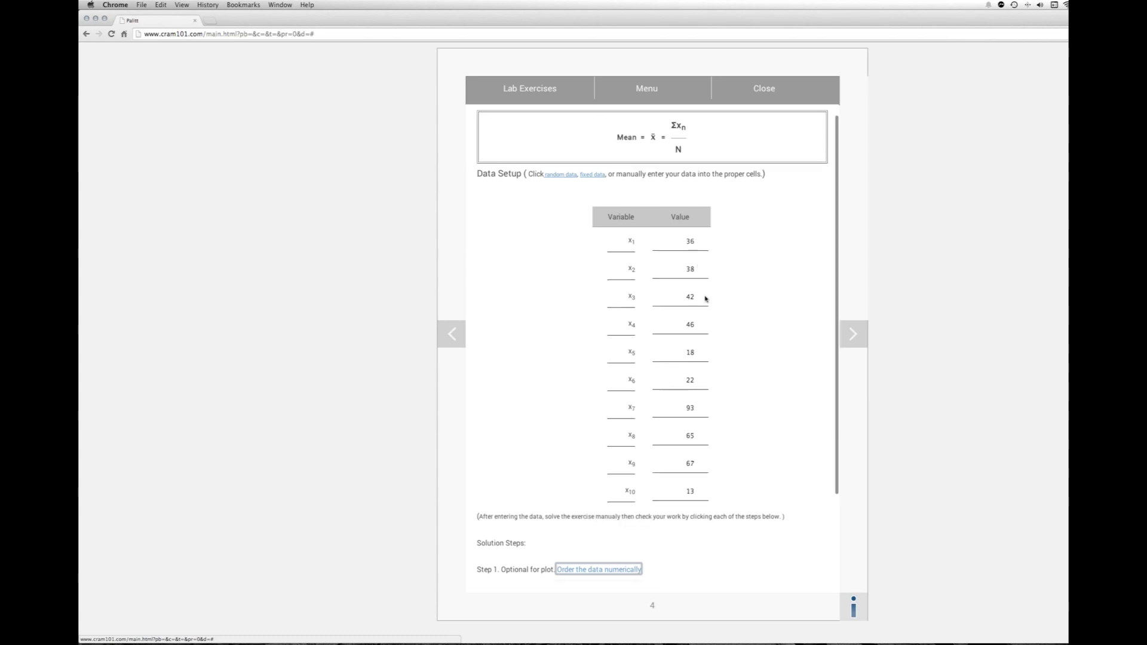
pyautogui.scroll(-3, 705, 298)
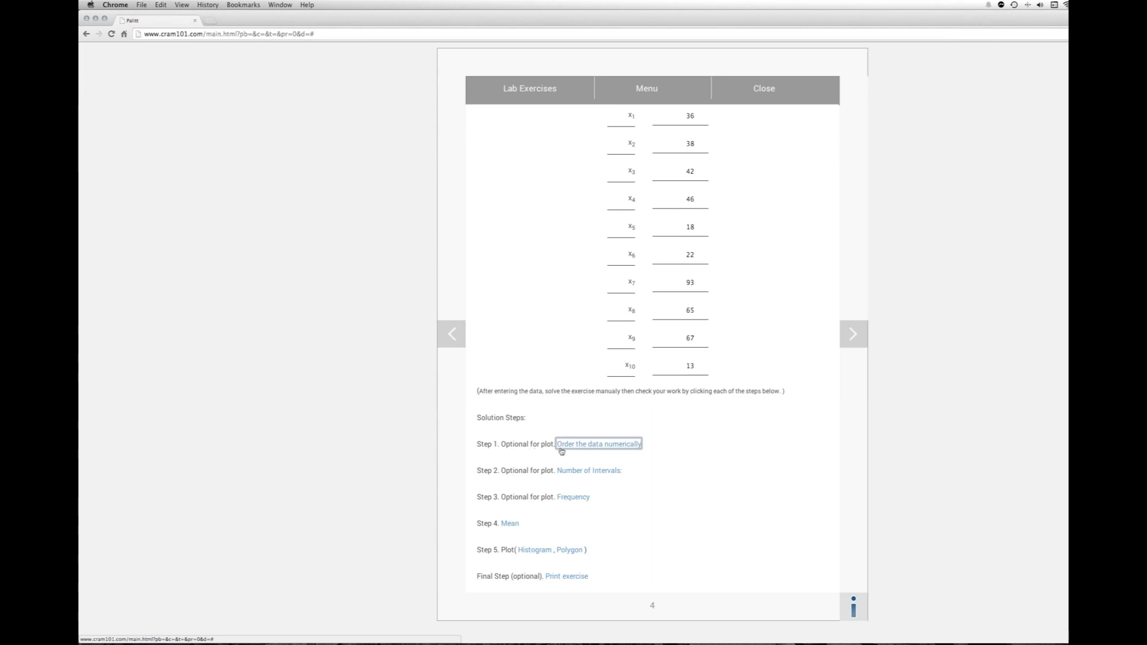
pyautogui.click(581, 446)
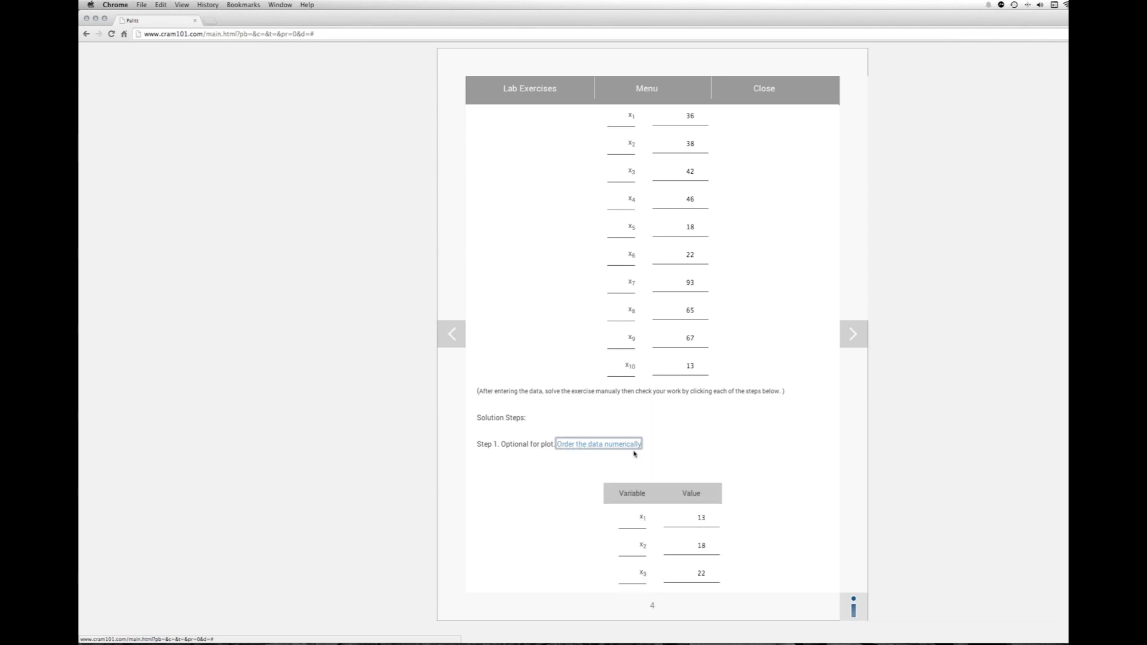
pyautogui.scroll(-5, 634, 454)
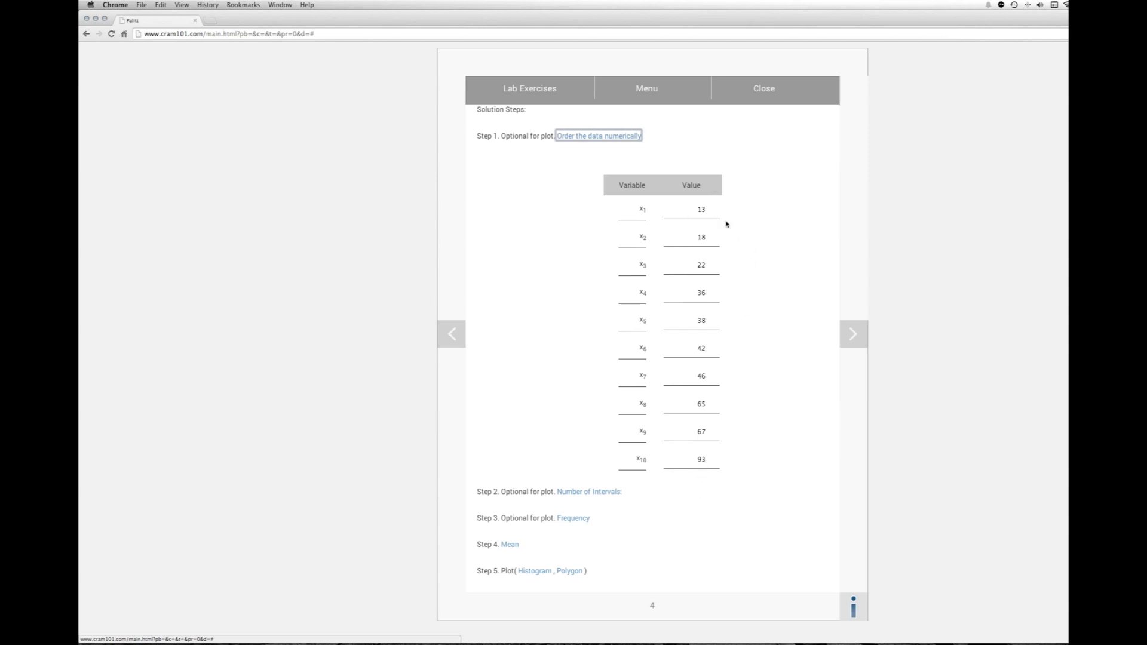
pyautogui.scroll(-1, 748, 464)
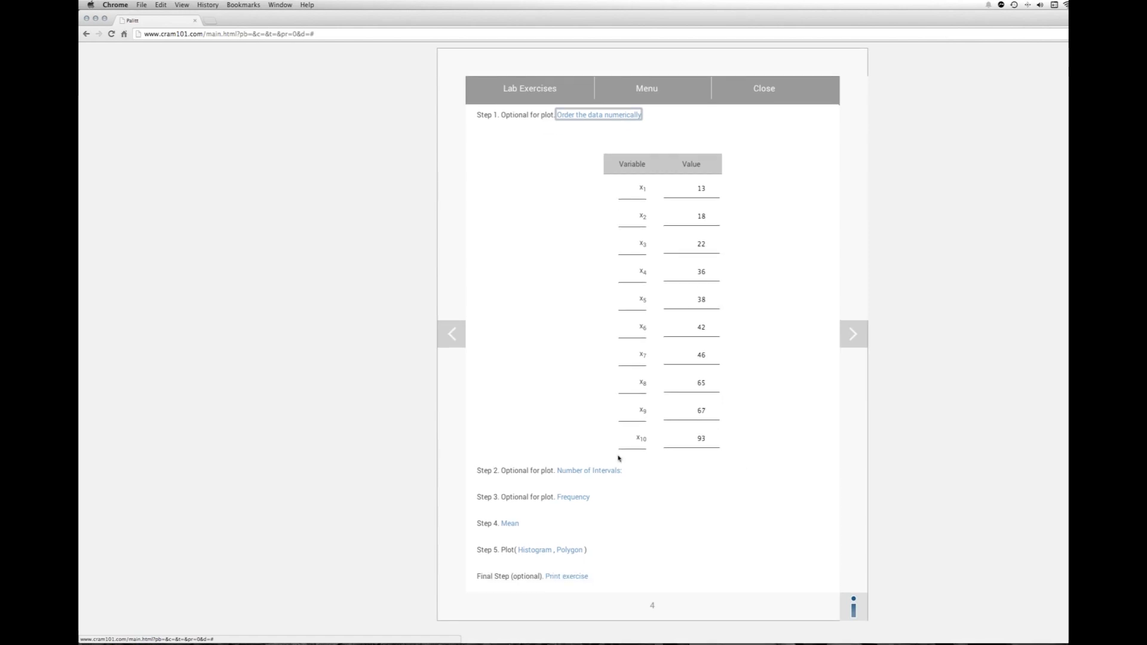
# Step: Choose 5 intervals in Step 2, giving size-17 intervals from 12.5 to 97.5
pyautogui.click(578, 474)
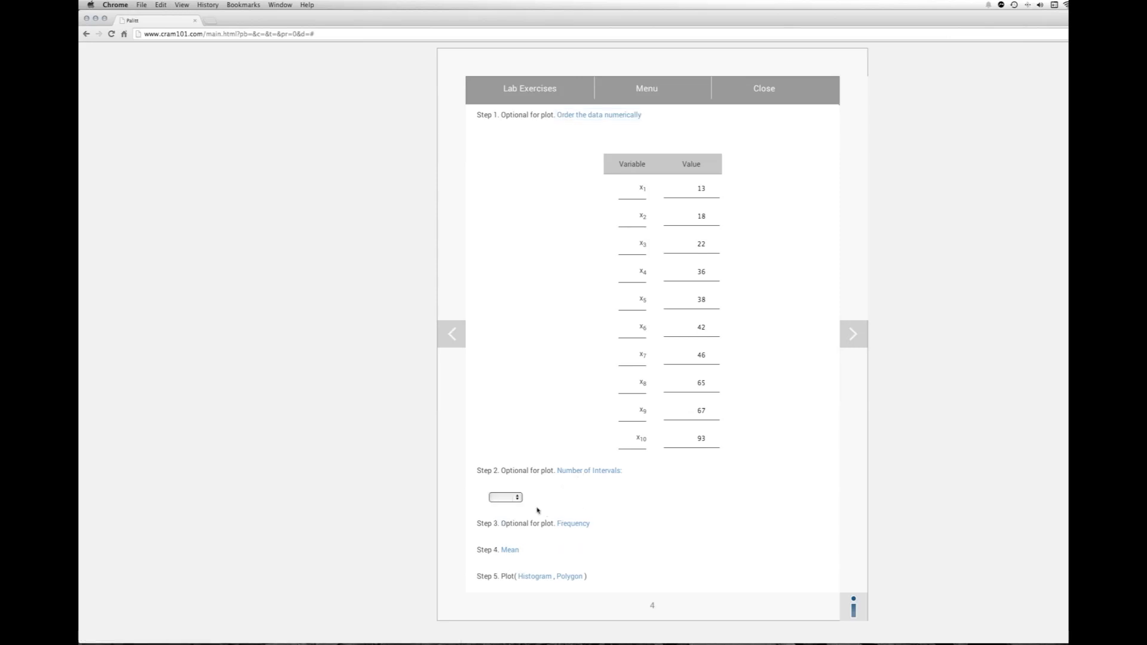
pyautogui.click(519, 501)
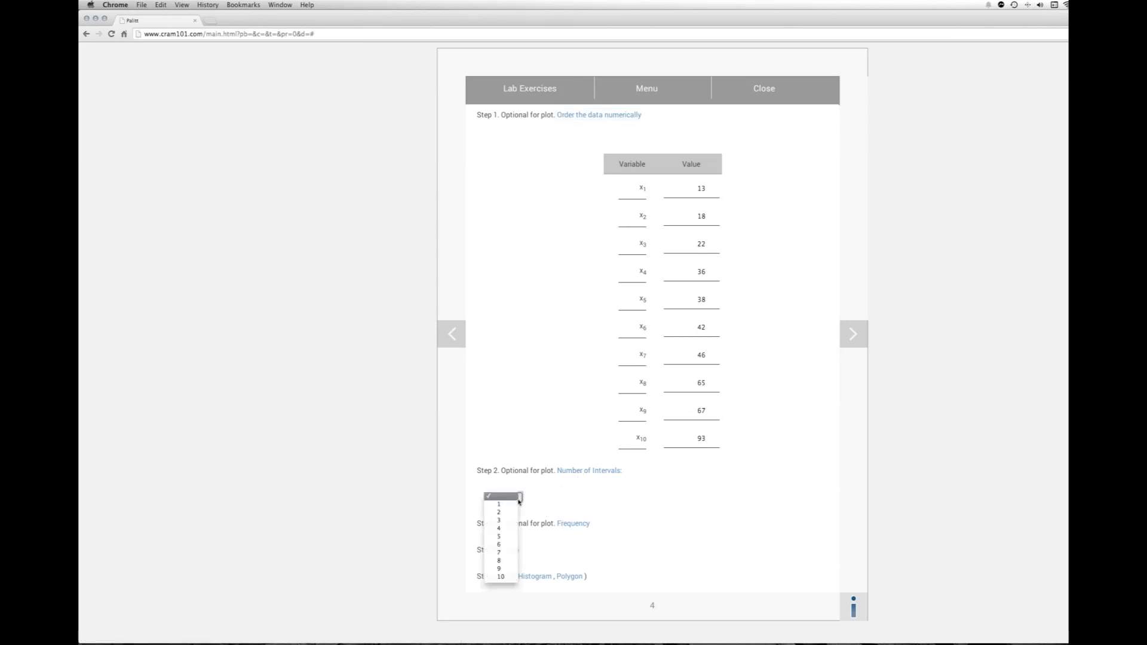
pyautogui.click(502, 538)
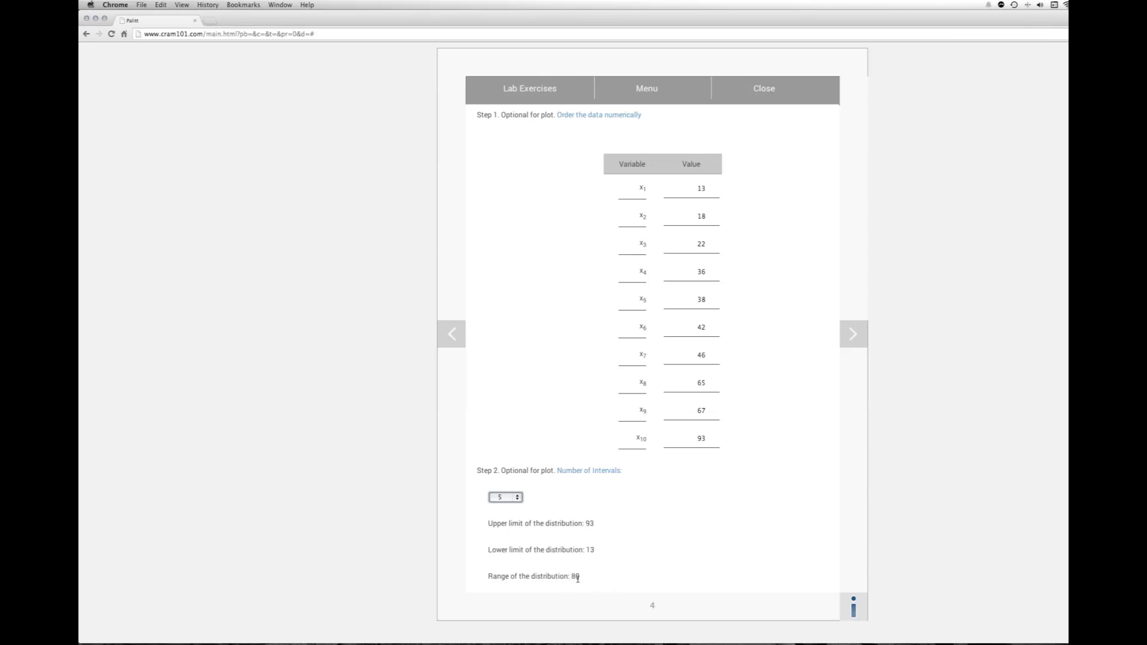
pyautogui.scroll(-4, 596, 578)
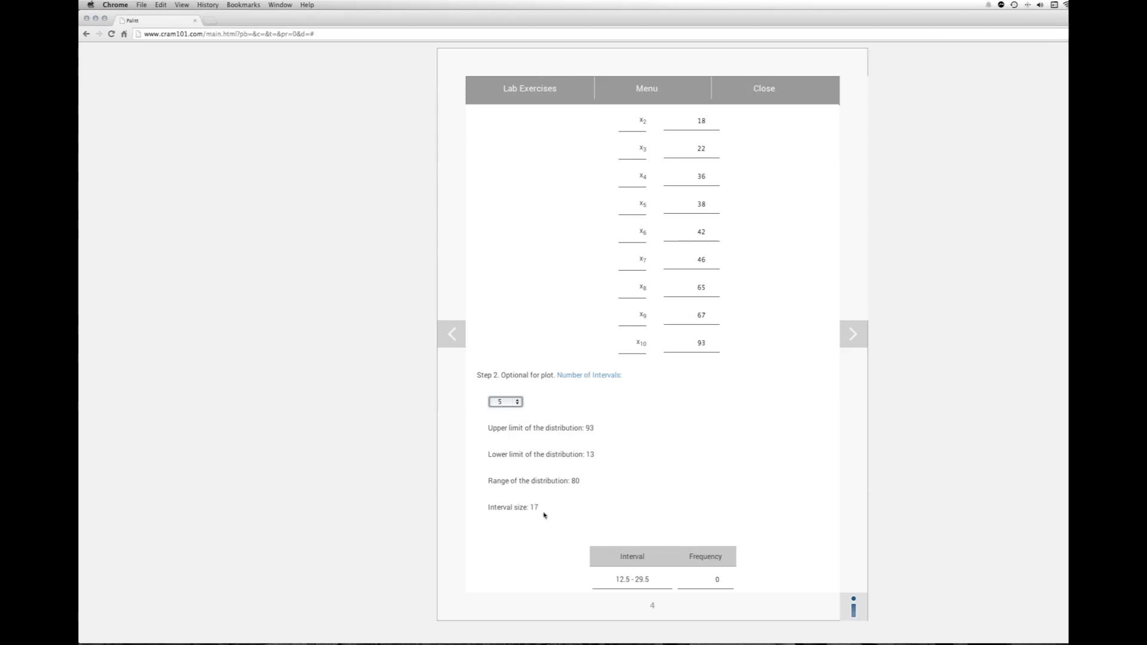
pyautogui.scroll(-5, 544, 515)
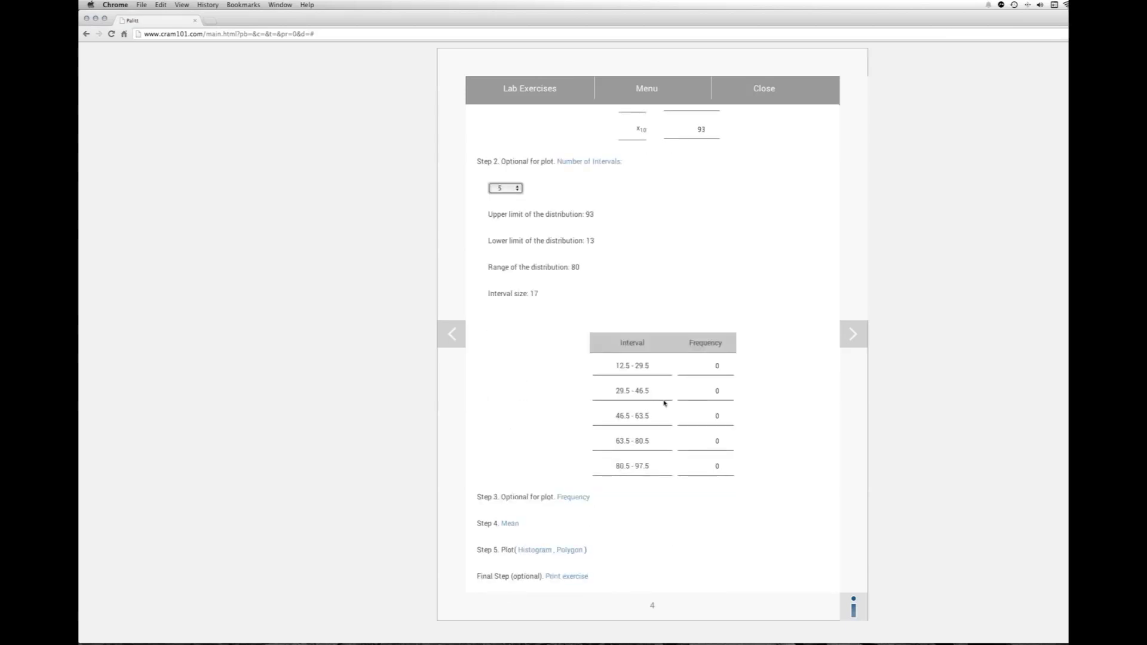
pyautogui.scroll(1, 654, 382)
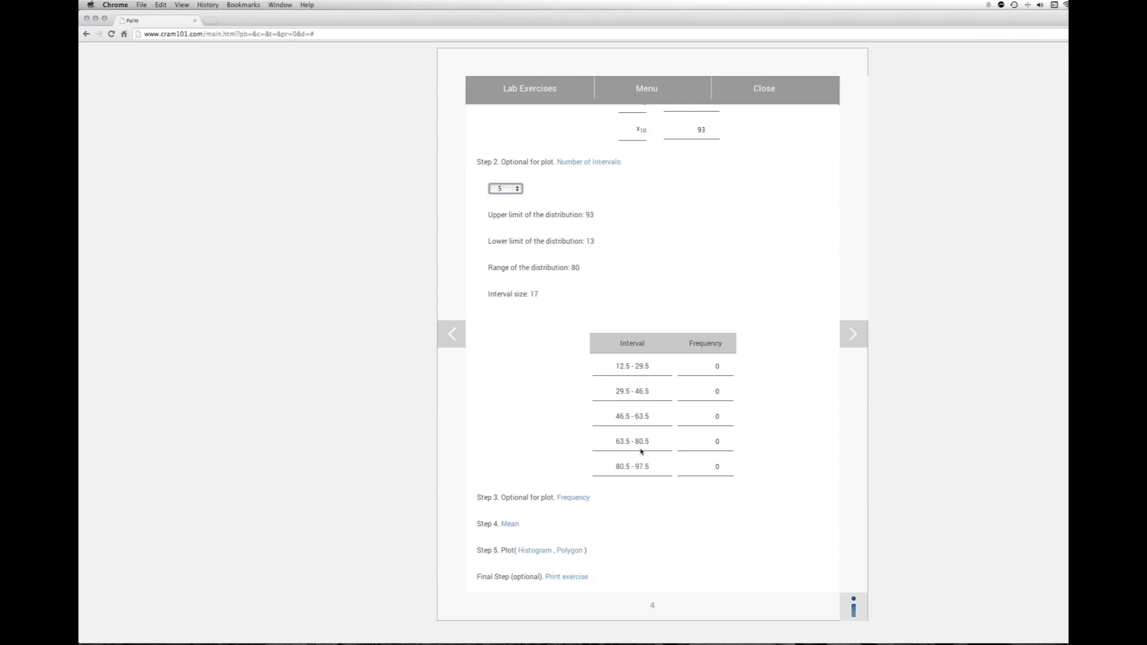
pyautogui.scroll(-1, 600, 520)
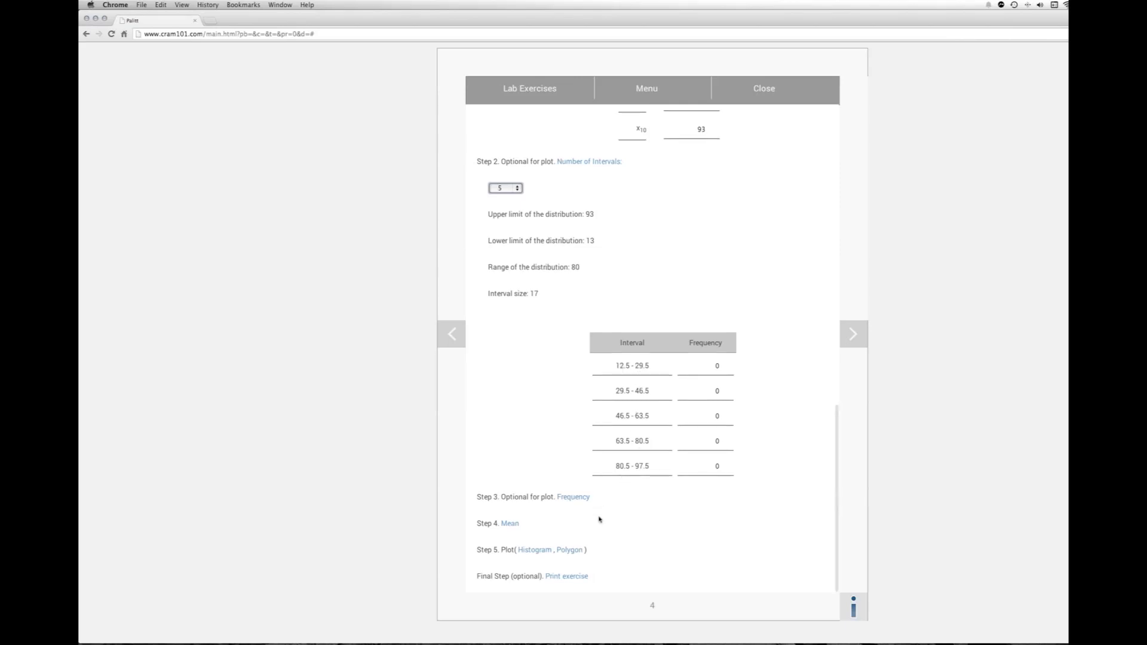
# Step: Fill the Step 3 Frequency column with counts 3, 4, 1, 1 and 1
pyautogui.click(577, 499)
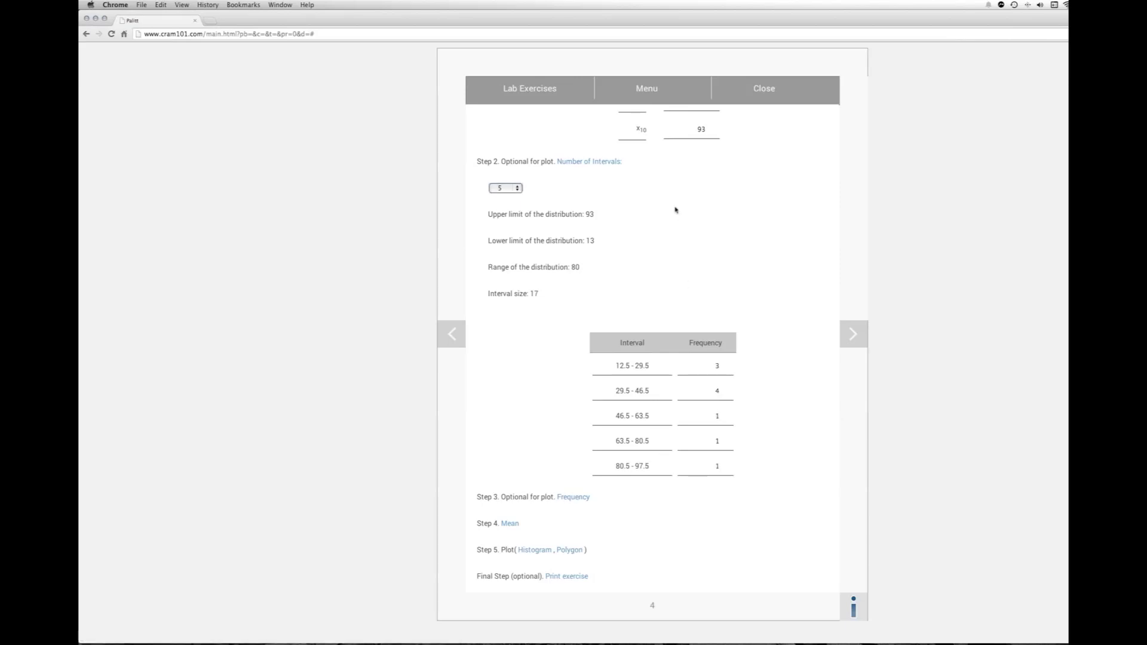
pyautogui.scroll(5, 675, 212)
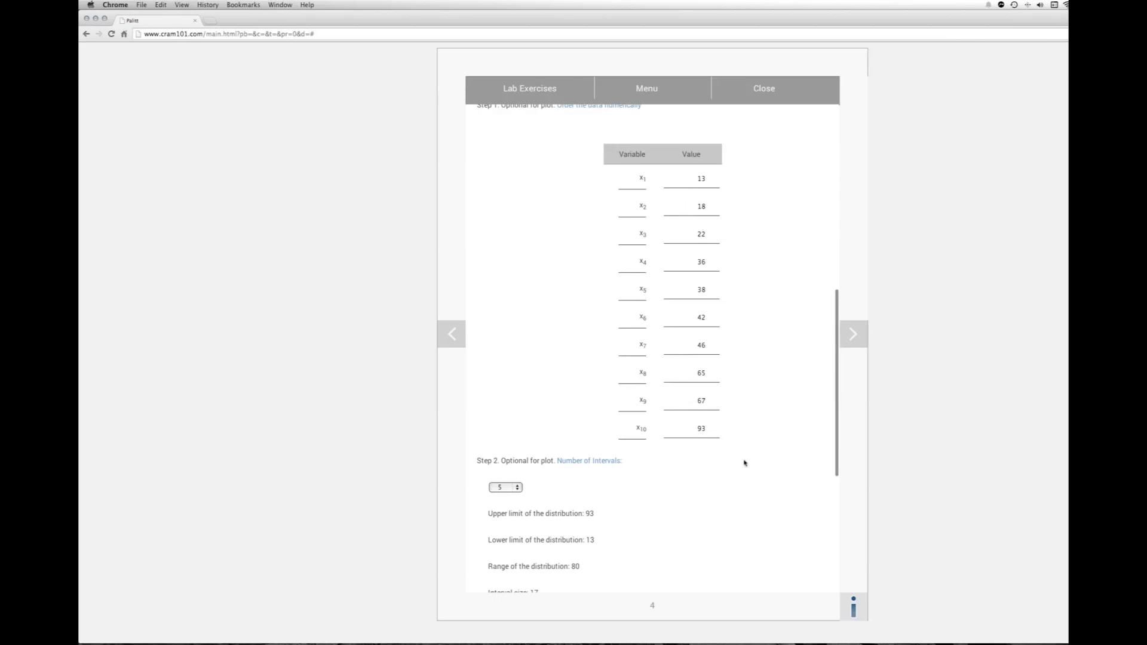
pyautogui.scroll(-5, 745, 463)
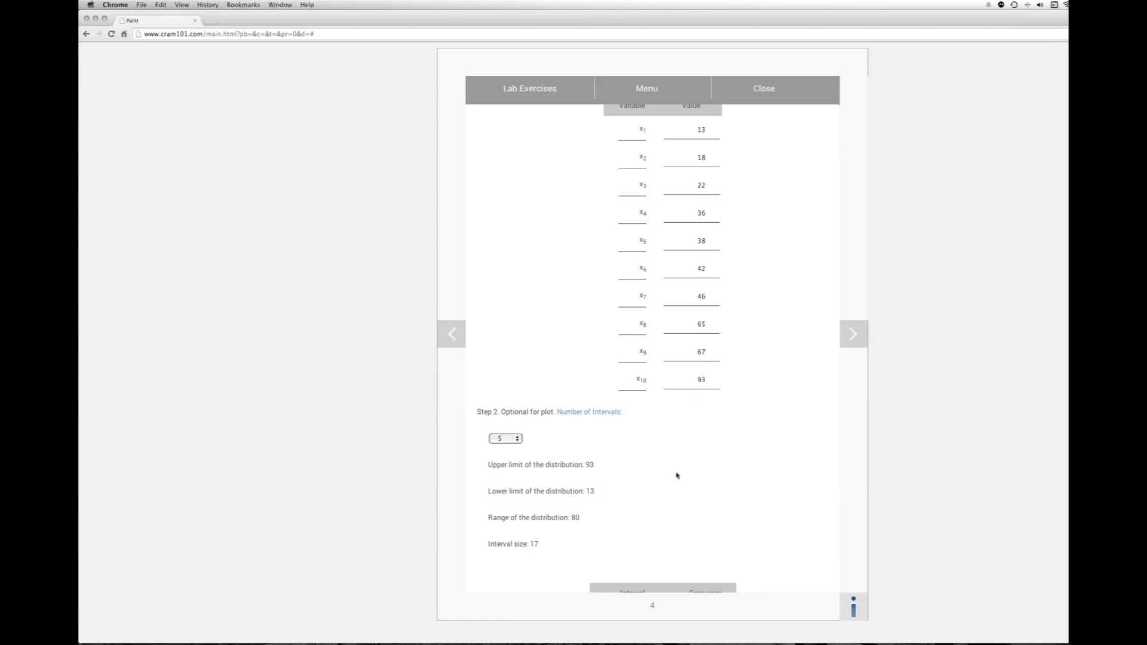
pyautogui.scroll(-5, 677, 475)
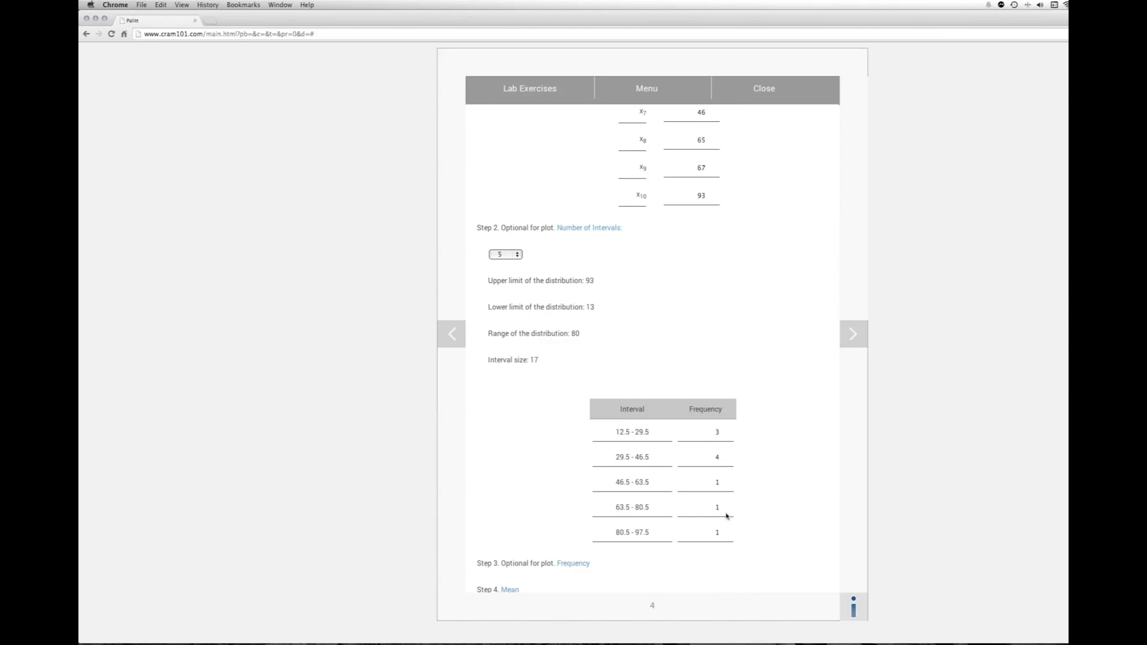
pyautogui.scroll(-2, 736, 530)
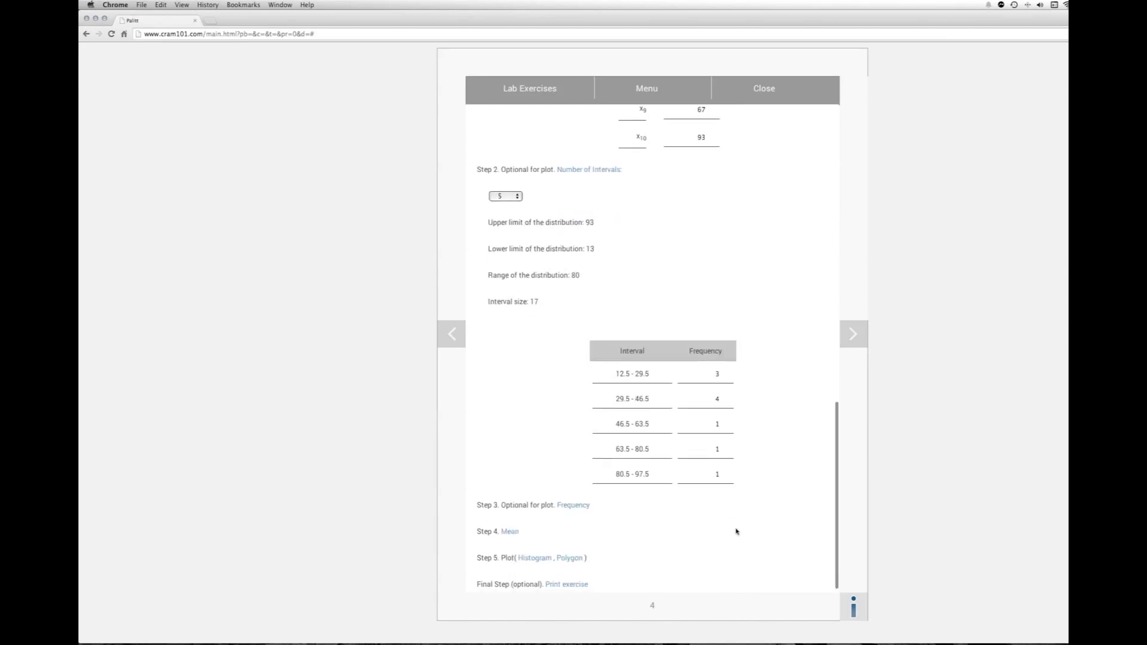
# Step: Display the Step 4 mean calculation ΣX/N = 440/10 = 44
pyautogui.click(510, 524)
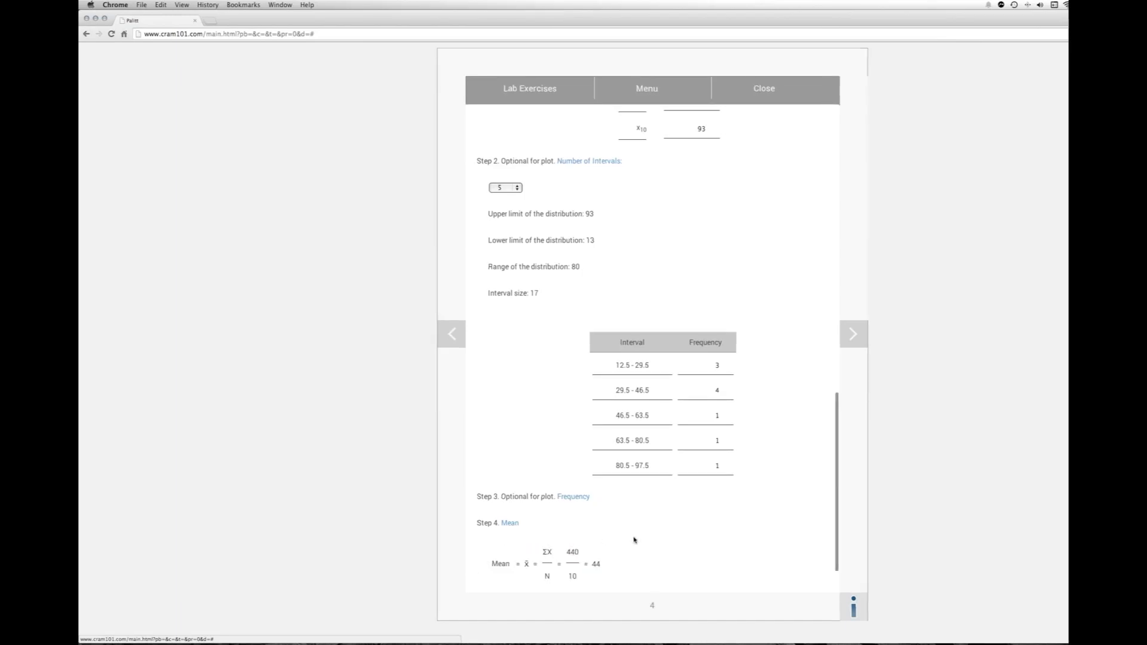
pyautogui.scroll(-2, 638, 535)
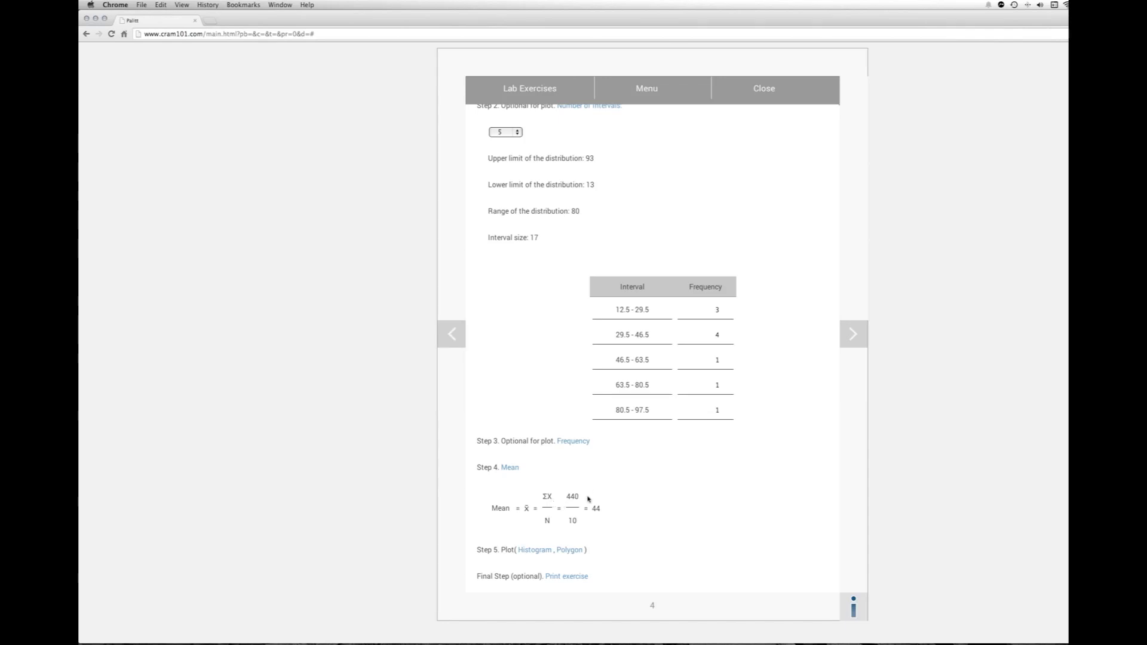
pyautogui.scroll(3, 664, 518)
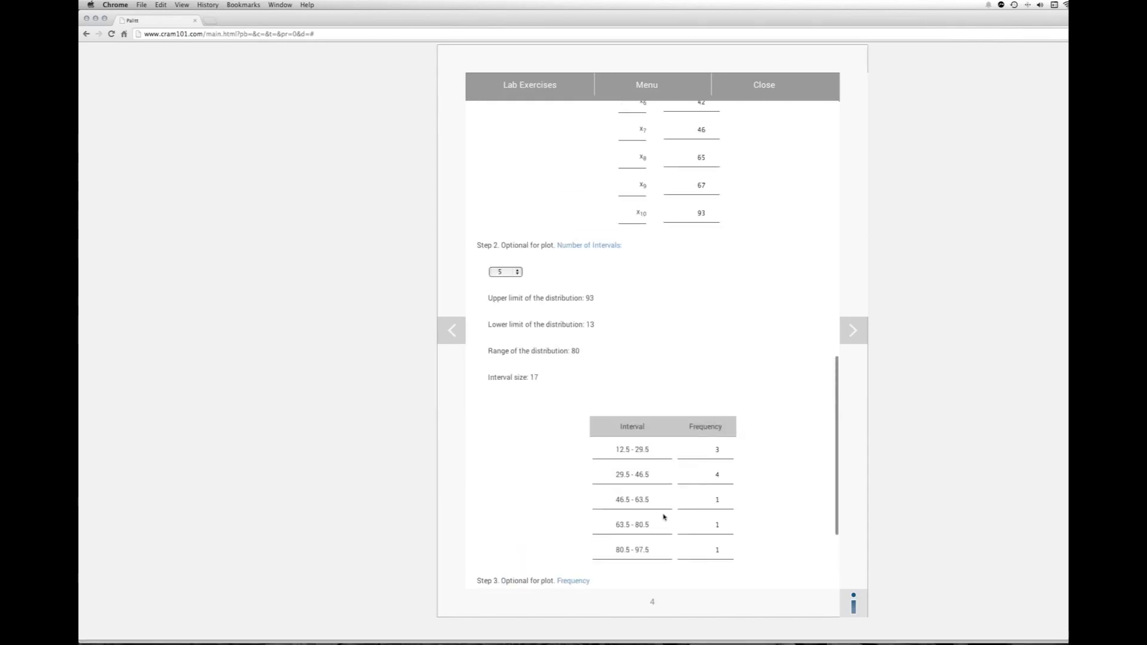
pyautogui.scroll(8, 663, 517)
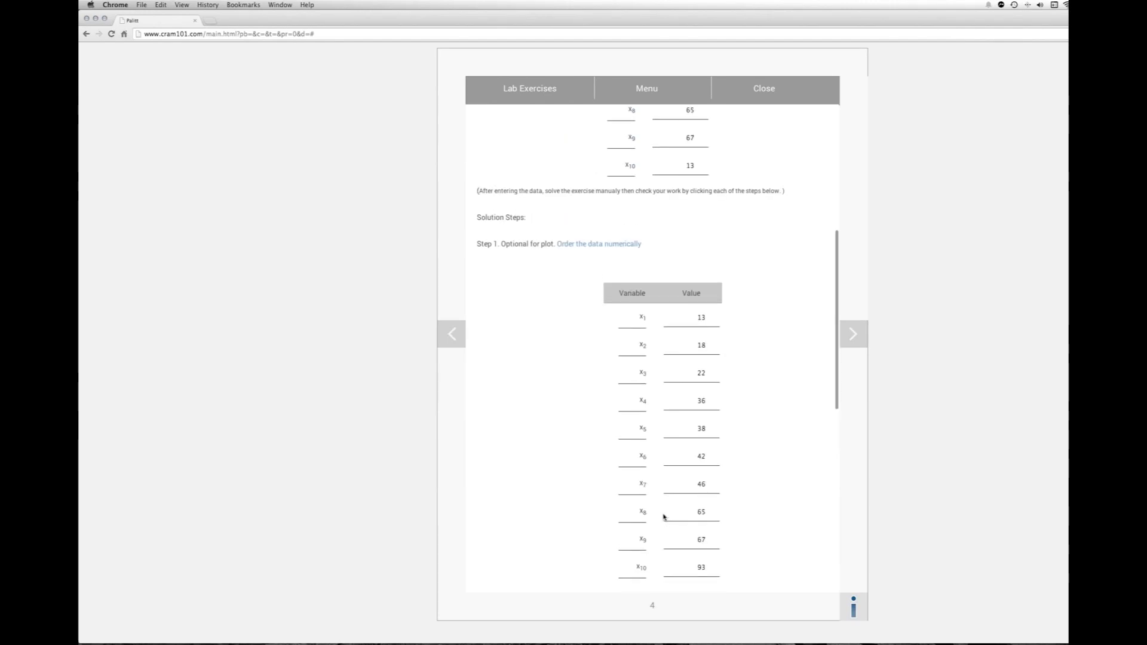
pyautogui.scroll(-8, 687, 570)
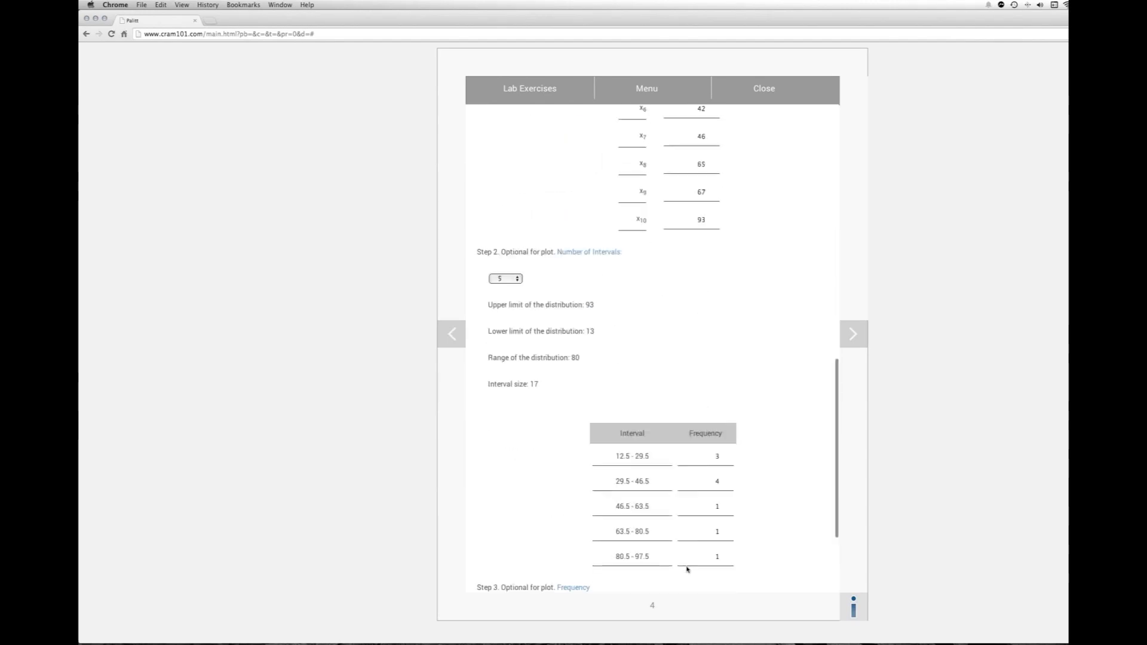
pyautogui.scroll(-3, 687, 570)
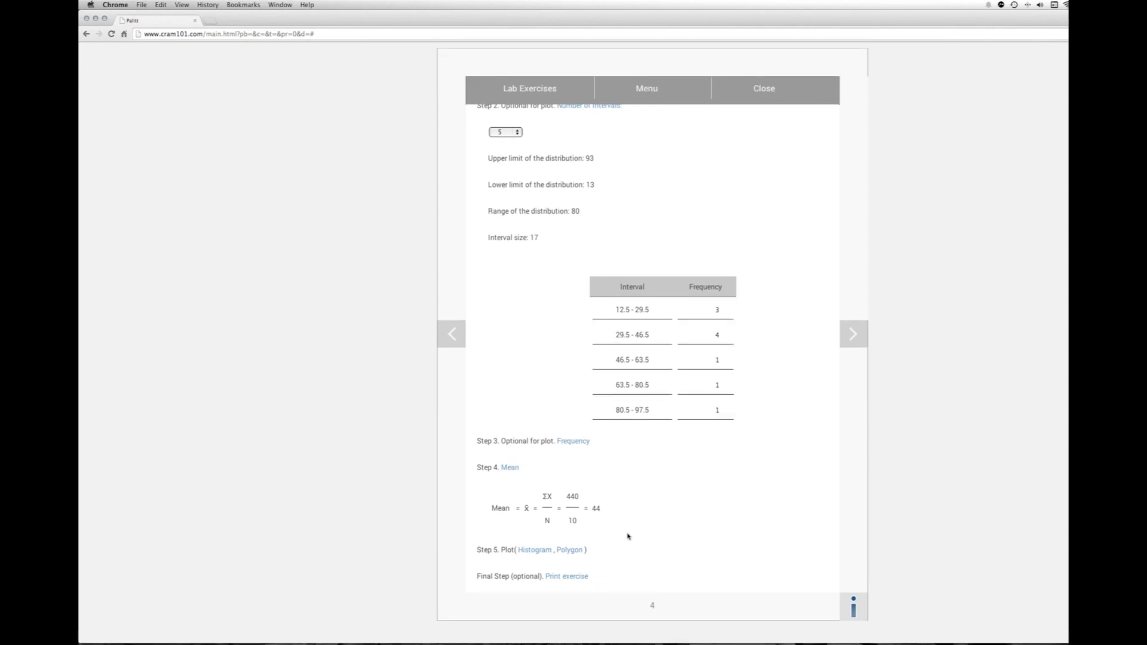
# Step: Plot a Step 5 Frequency Distribution histogram with bars of 3, 4, 1, 1, 1
pyautogui.click(536, 553)
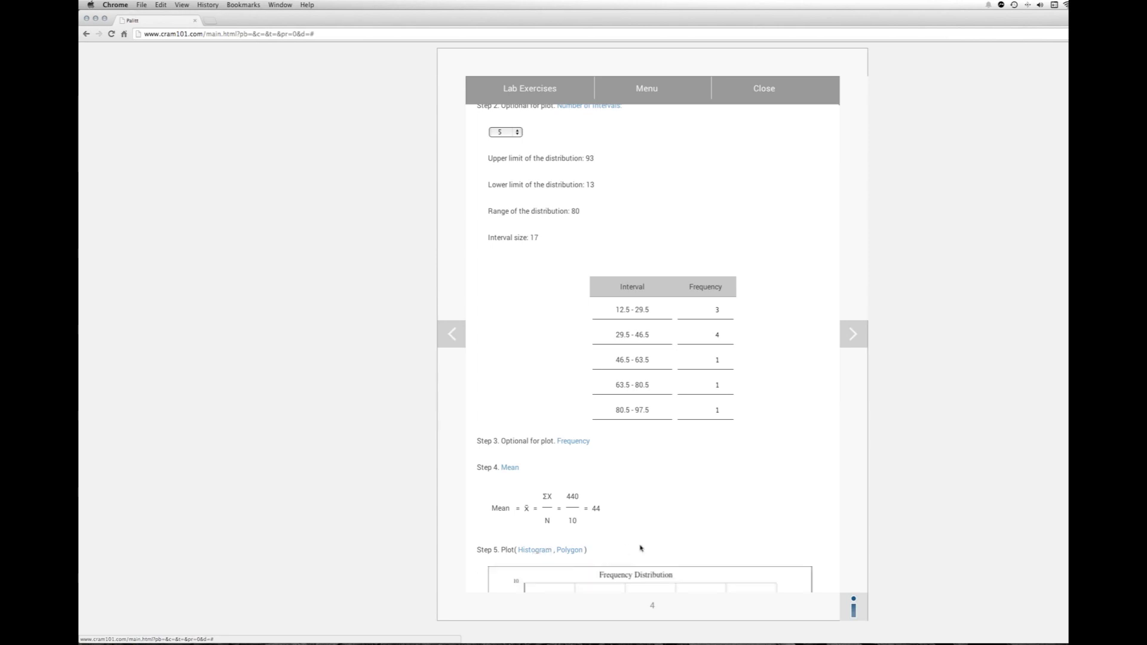
pyautogui.scroll(-5, 641, 547)
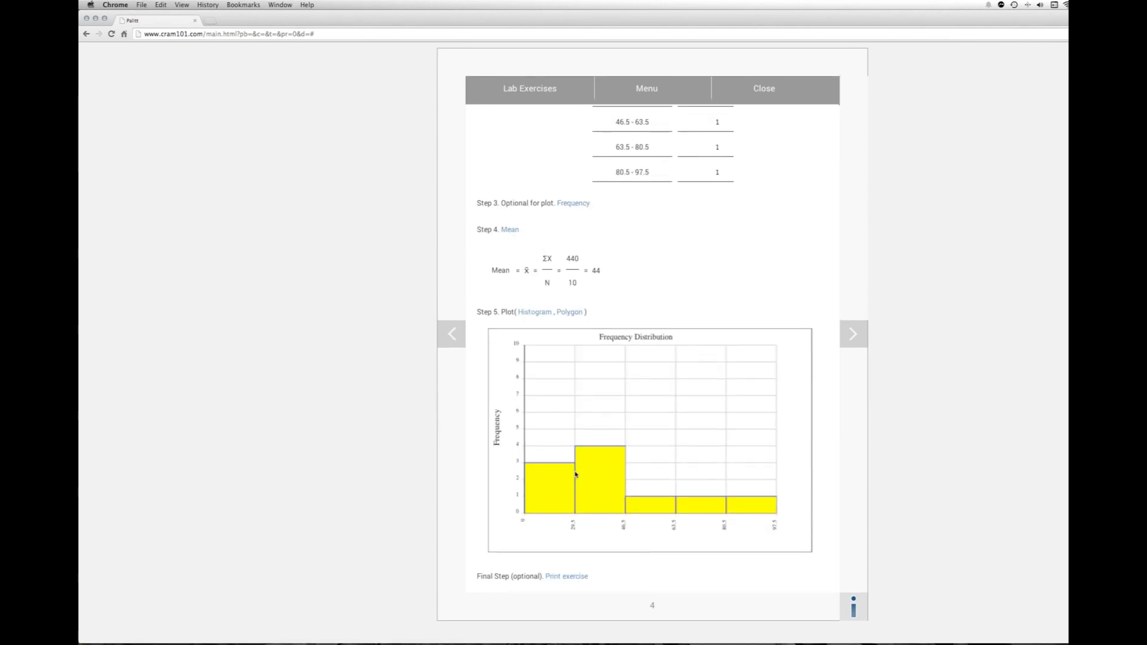